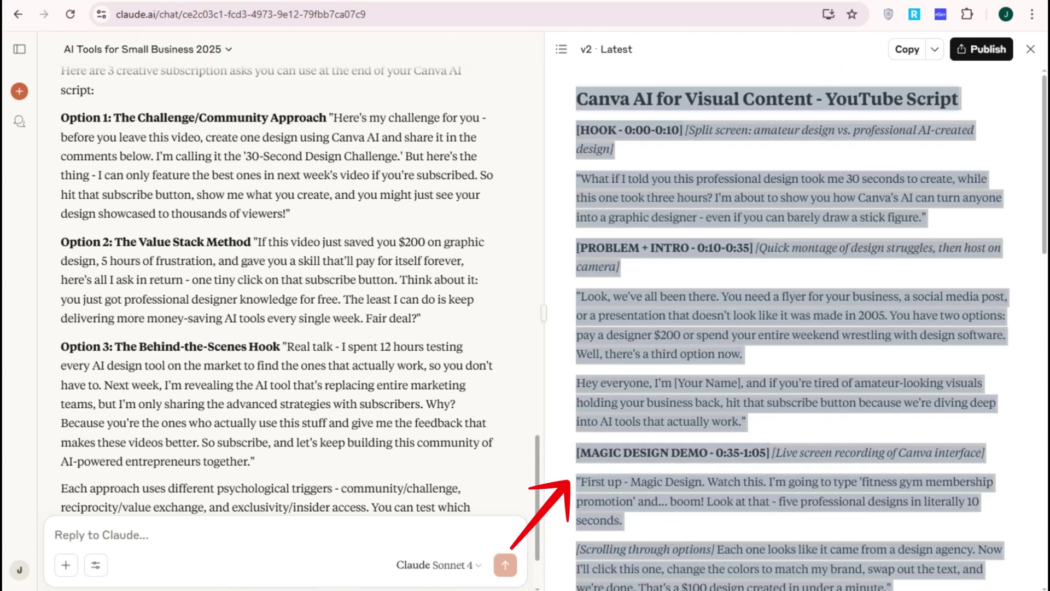
Switch to the recovered Canva AI YouTube script in Word and scroll through it.
key("alt+Tab")
scroll(682, 266, "up", 10)
scroll(683, 266, "up", 14)
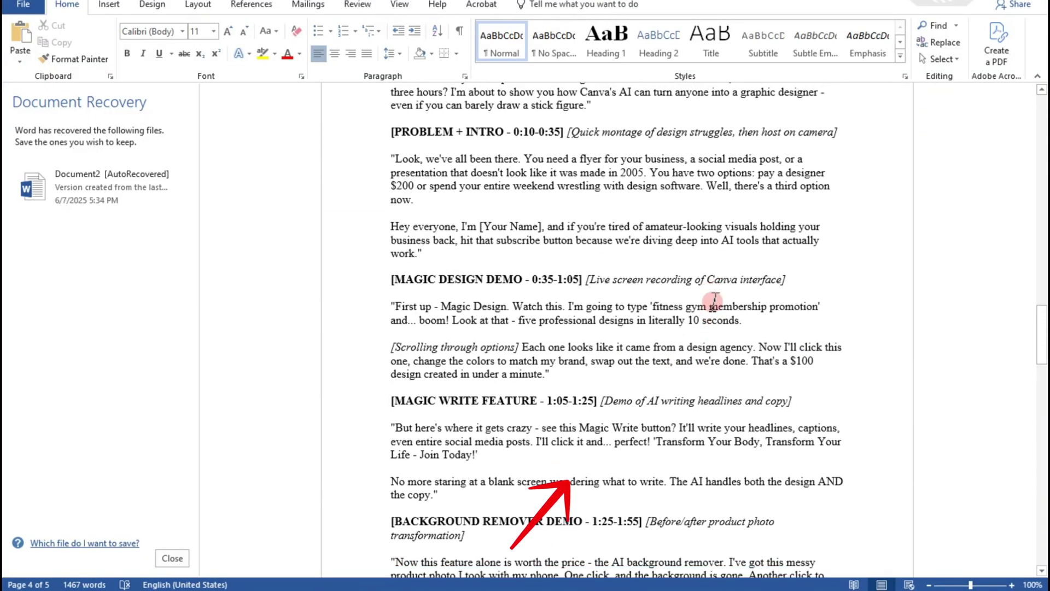
scroll(713, 301, "down", 20)
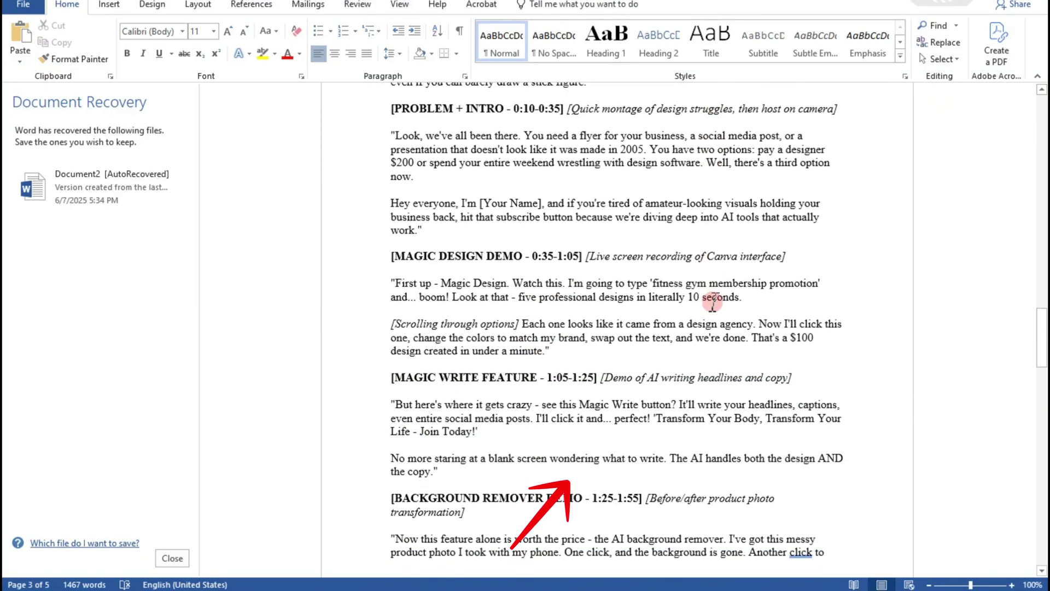
scroll(706, 374, "down", 6)
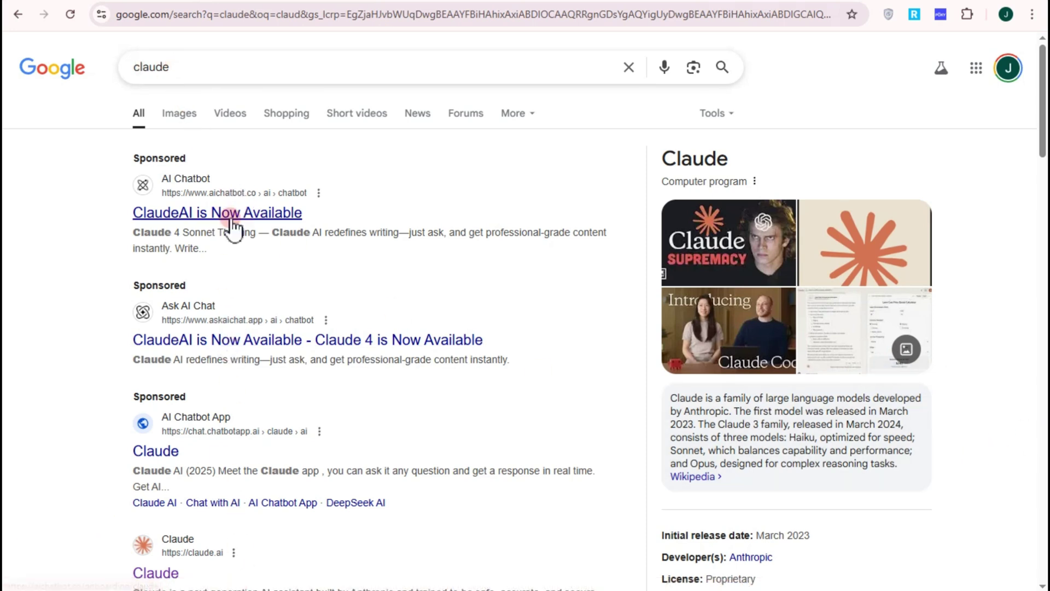
Open the official claude.ai site from the Google results for 'claude'.
scroll(333, 503, "down", 2)
scroll(334, 500, "down", 1)
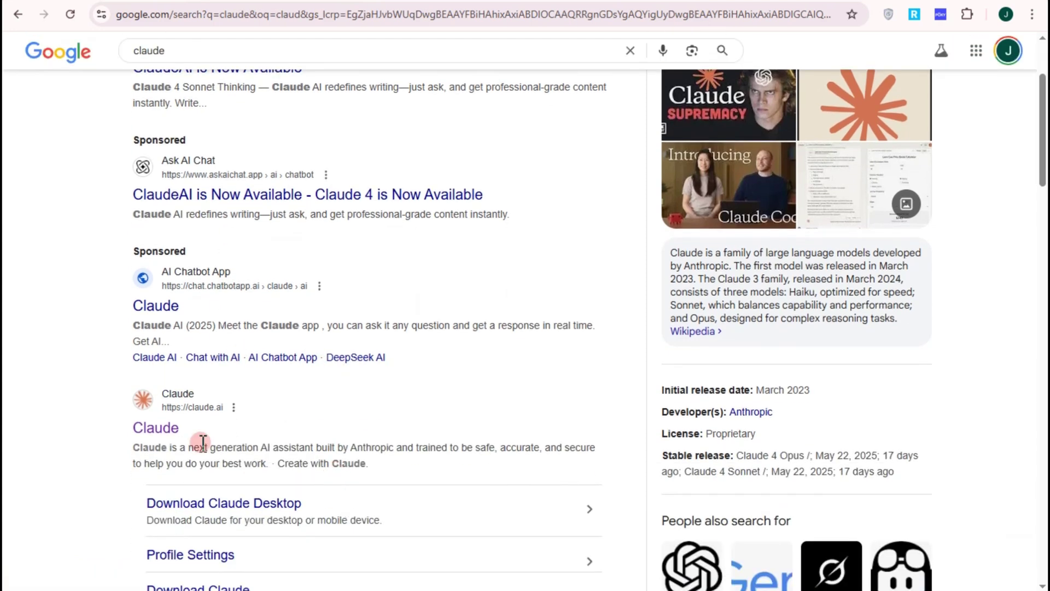
left_click(165, 431)
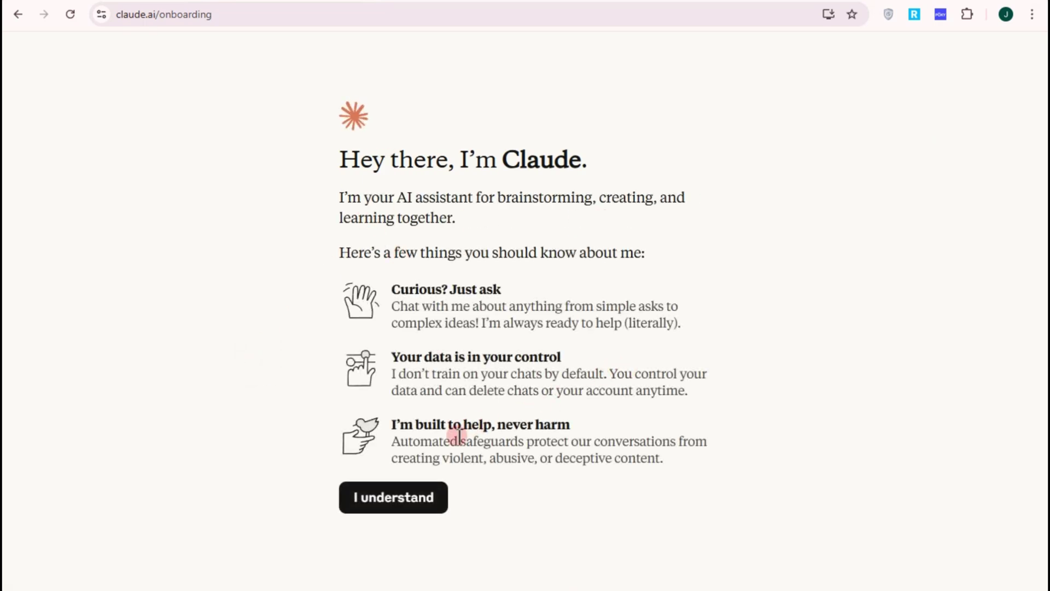
Acknowledge Claude's introduction, enter a display name, and pick Writing & content creation as the interest.
left_click(400, 499)
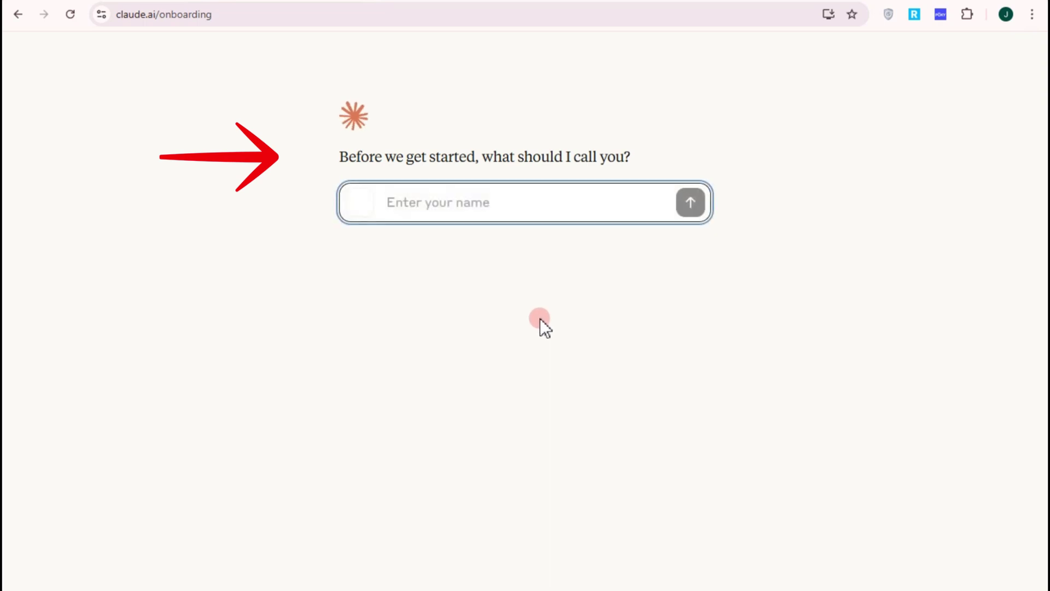
type("JANDY")
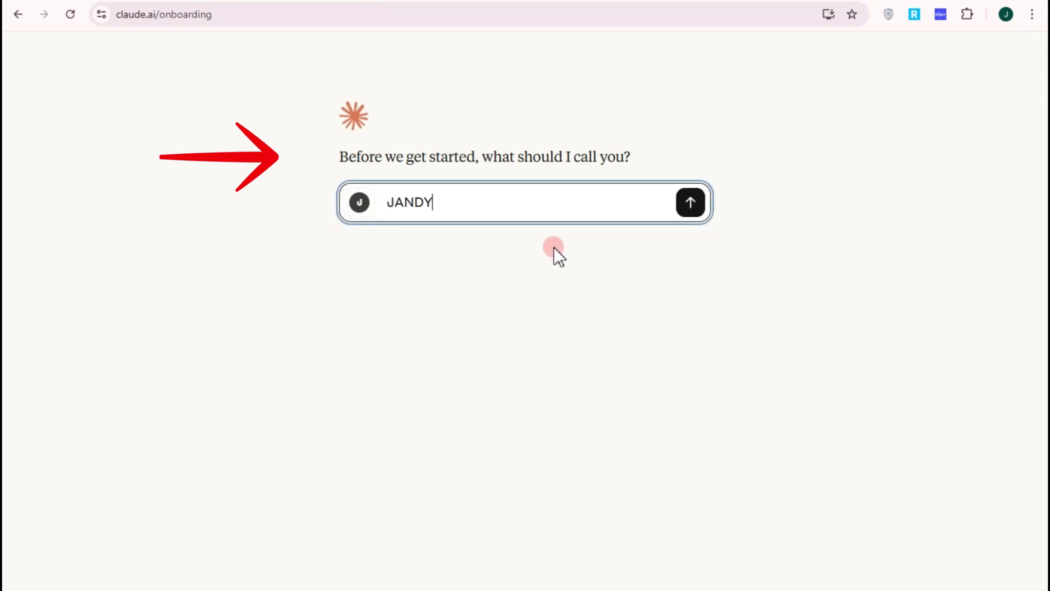
key("Return")
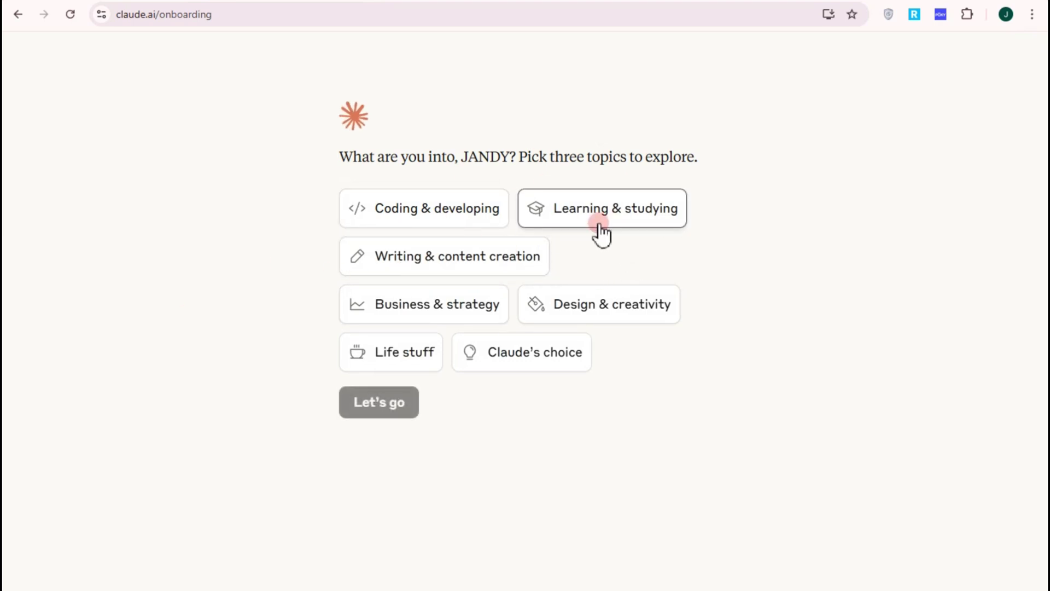
left_click(461, 258)
left_click(386, 402)
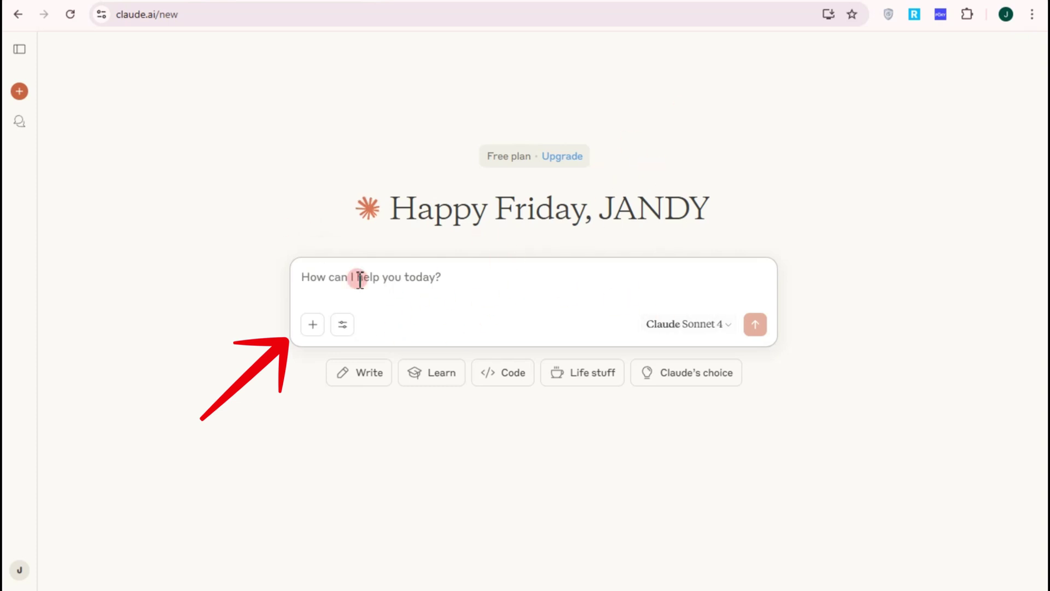
Send a request for a 5-minute 'Top 5 AI Tools for Small Businesses in 2025' YouTube script.
left_click(367, 372)
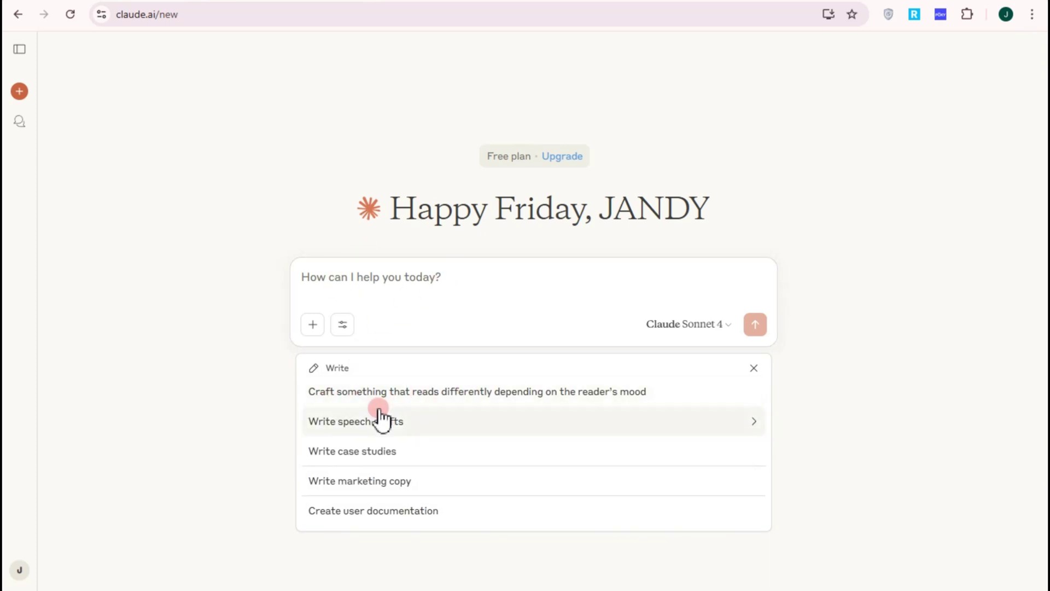
left_click(352, 282)
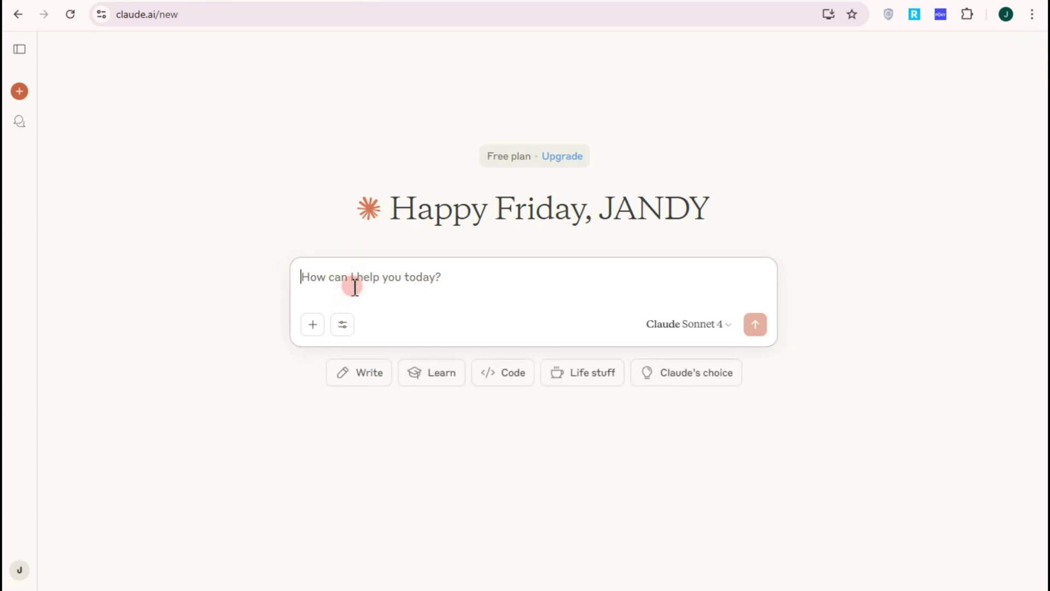
type("\"Help me write a script for a 5-minute YouTube video about ‘Top 5 AI Tools for Small Businesses in 2025’. My goal is to inform and get viewers to subscribe.\"")
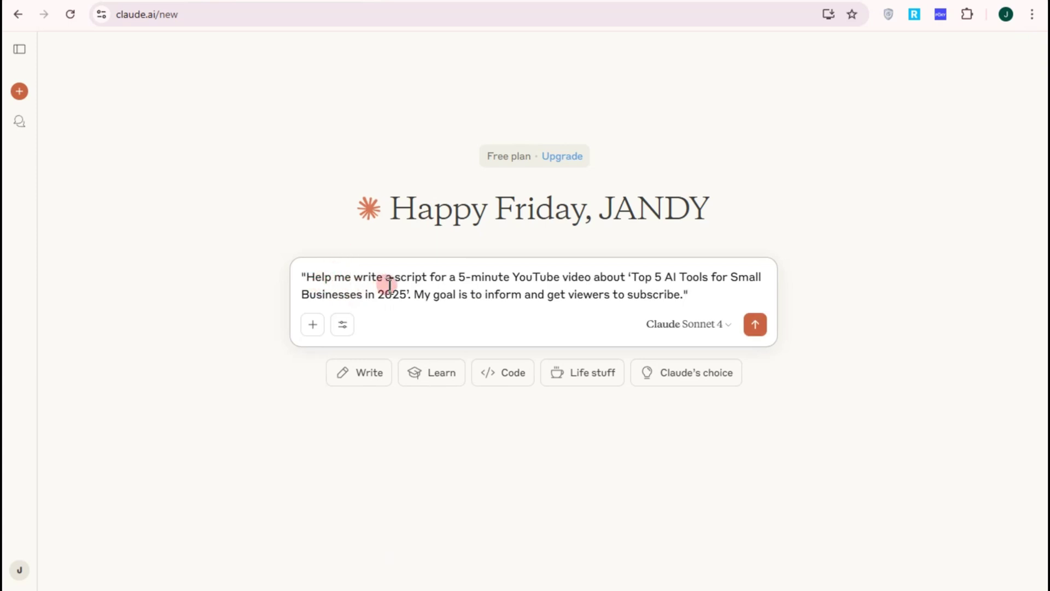
left_click(756, 329)
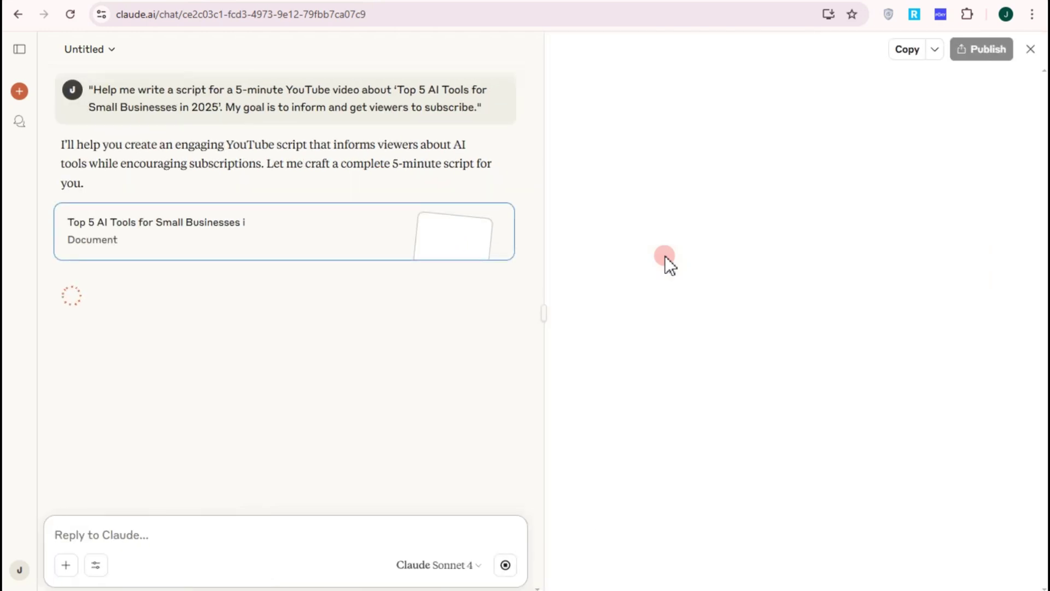
Review the generated Top 5 AI Tools script artifact, including its intro and tool sections.
scroll(764, 239, "up", 4)
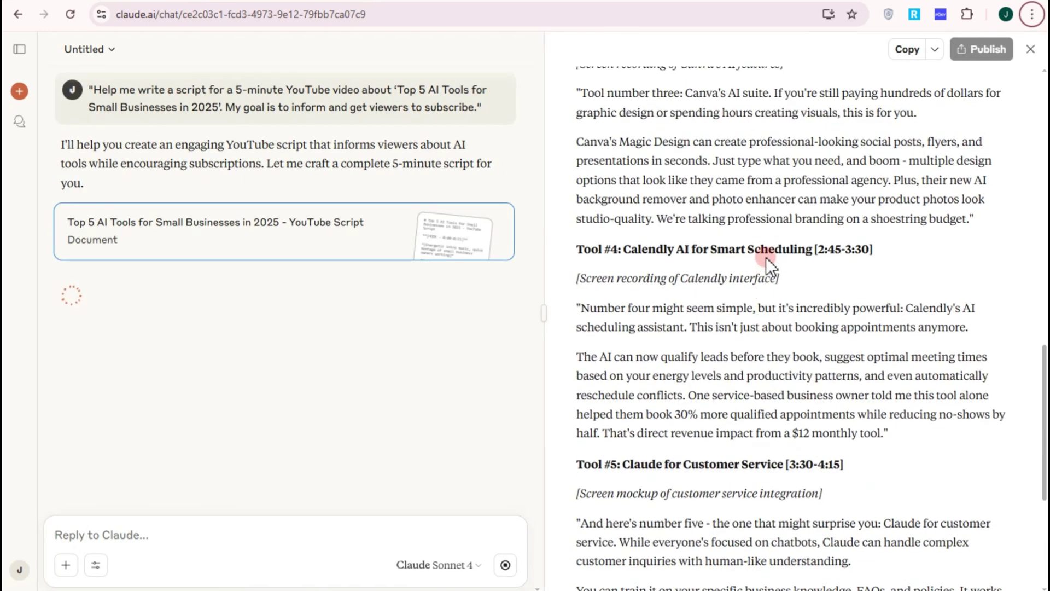
scroll(766, 258, "up", 9)
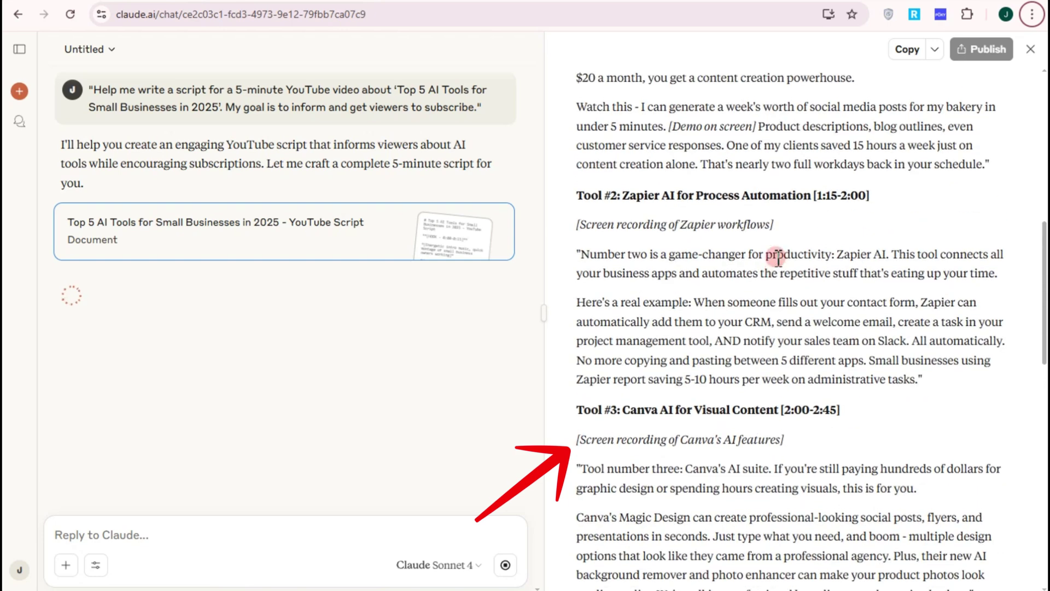
scroll(778, 257, "up", 5)
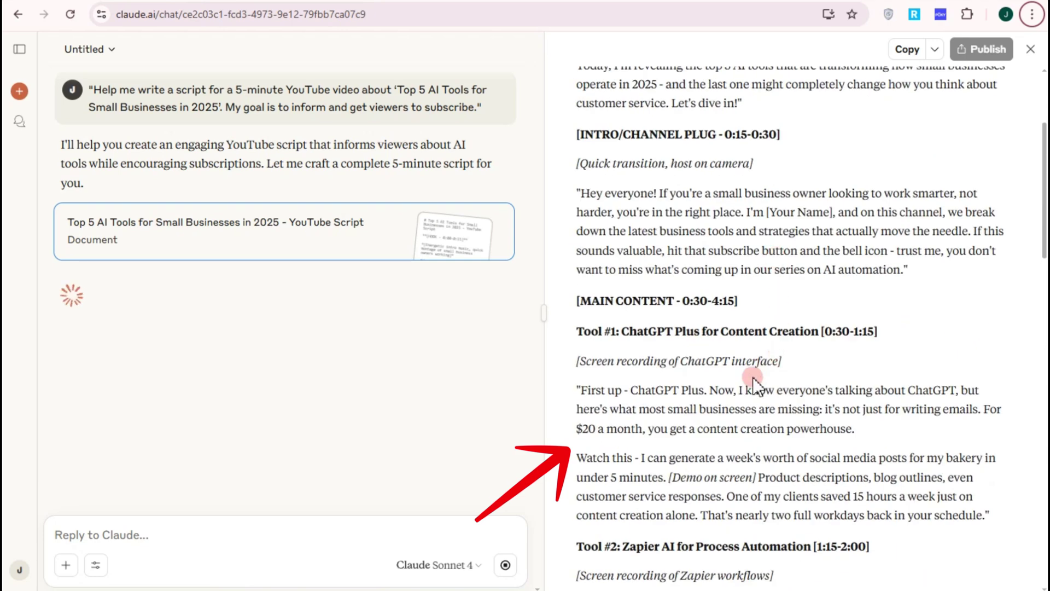
scroll(711, 372, "down", 1)
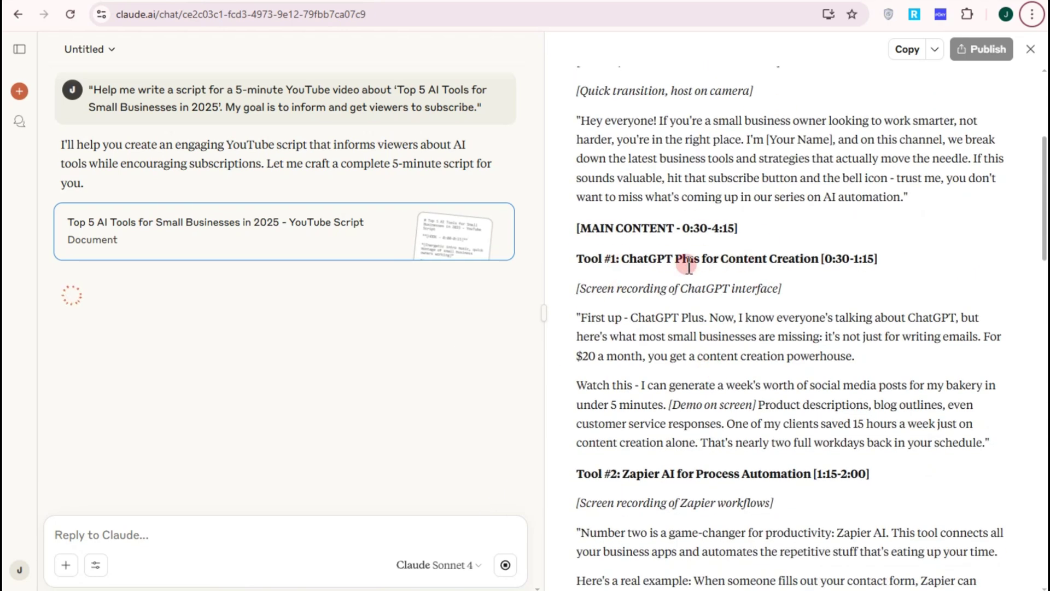
scroll(751, 287, "down", 10)
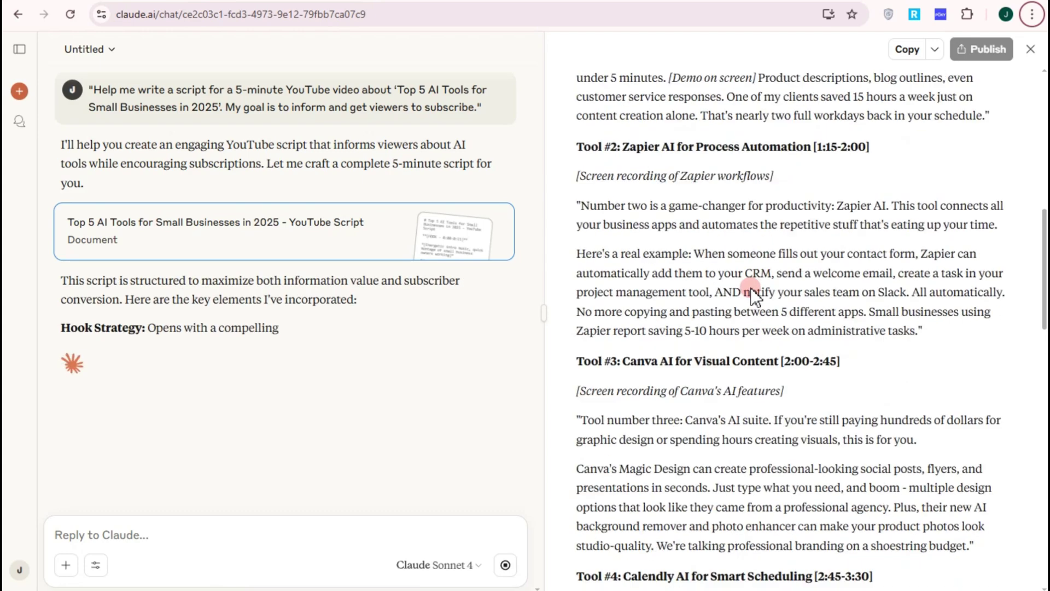
scroll(750, 288, "down", 3)
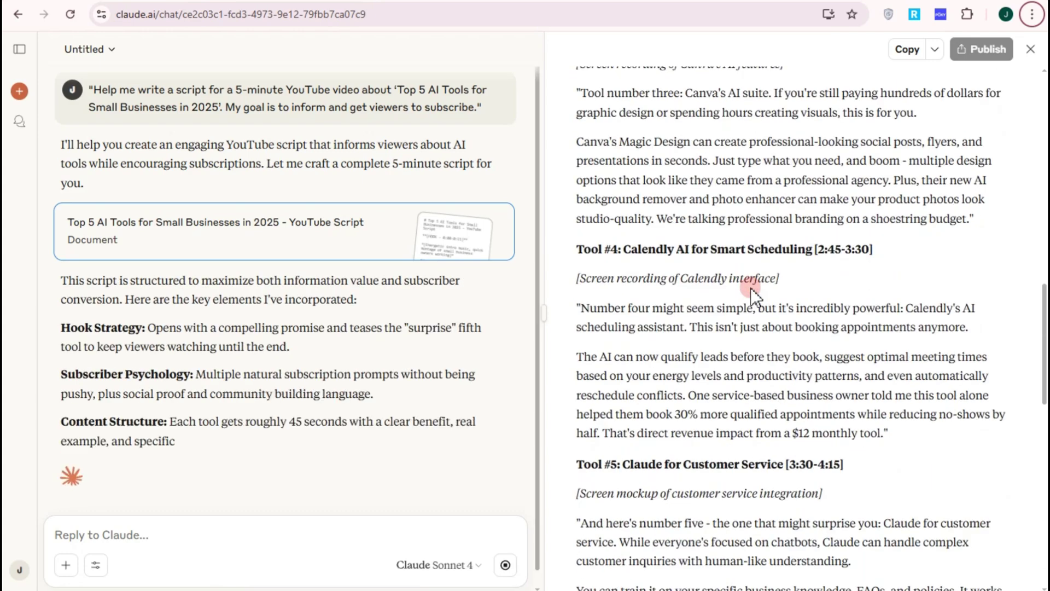
scroll(750, 288, "down", 2)
scroll(455, 318, "down", 2)
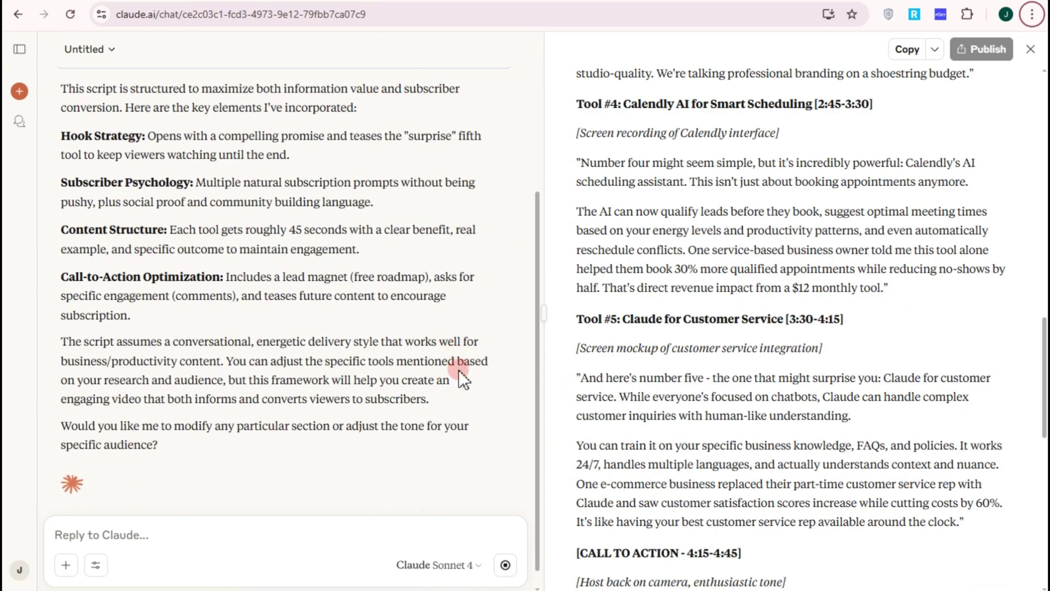
scroll(698, 343, "up", 2)
scroll(698, 343, "up", 5)
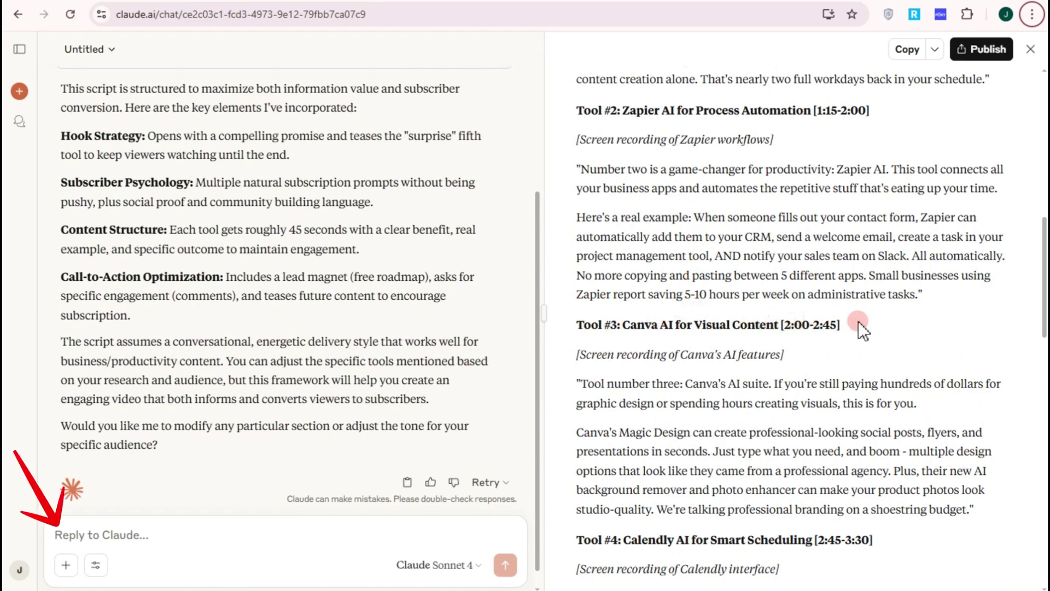
scroll(860, 327, "up", 7)
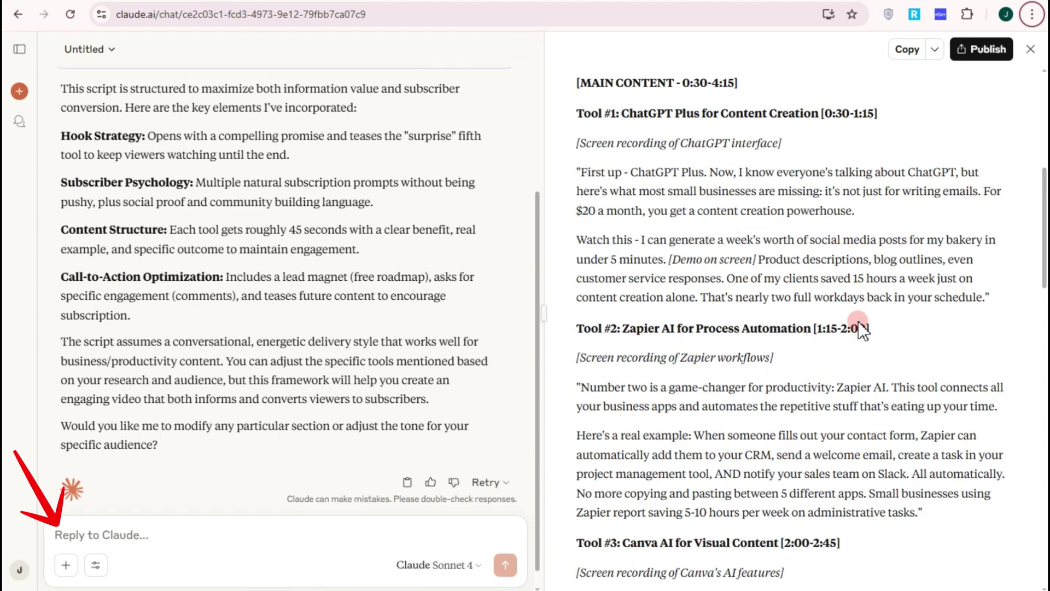
Paste the YouTube video outline request into a follow-up message.
left_click(280, 557)
type("\"Give me a YouTube video outline for a short video titled:")
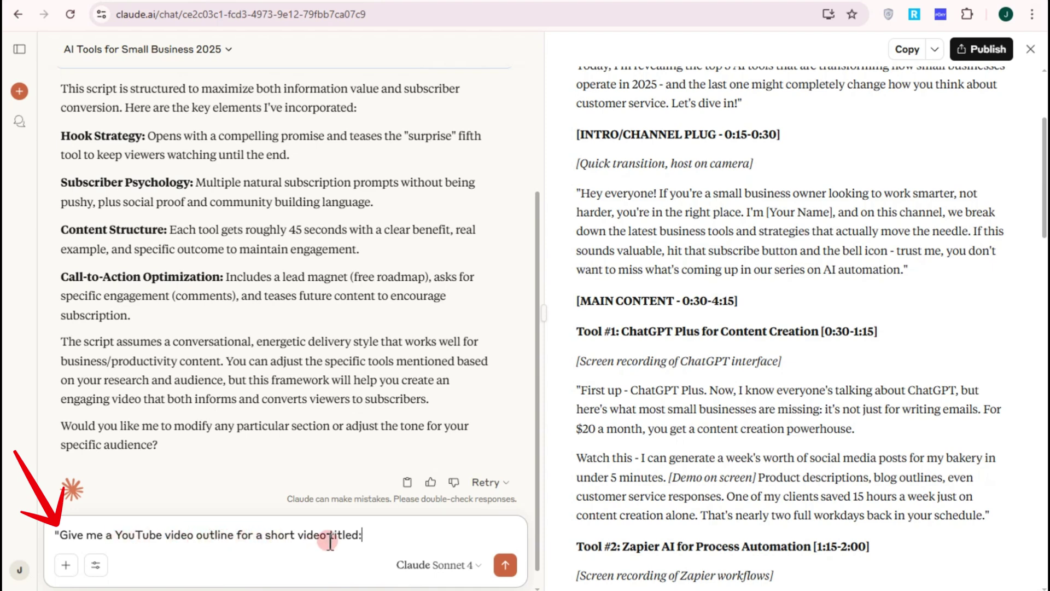
scroll(762, 454, "down", 4)
scroll(811, 335, "down", 4)
Add the copied 'Canva AI for Visual Content' heading as the video title and send the outline request.
left_click_drag(626, 325, 759, 327)
right_click(782, 327)
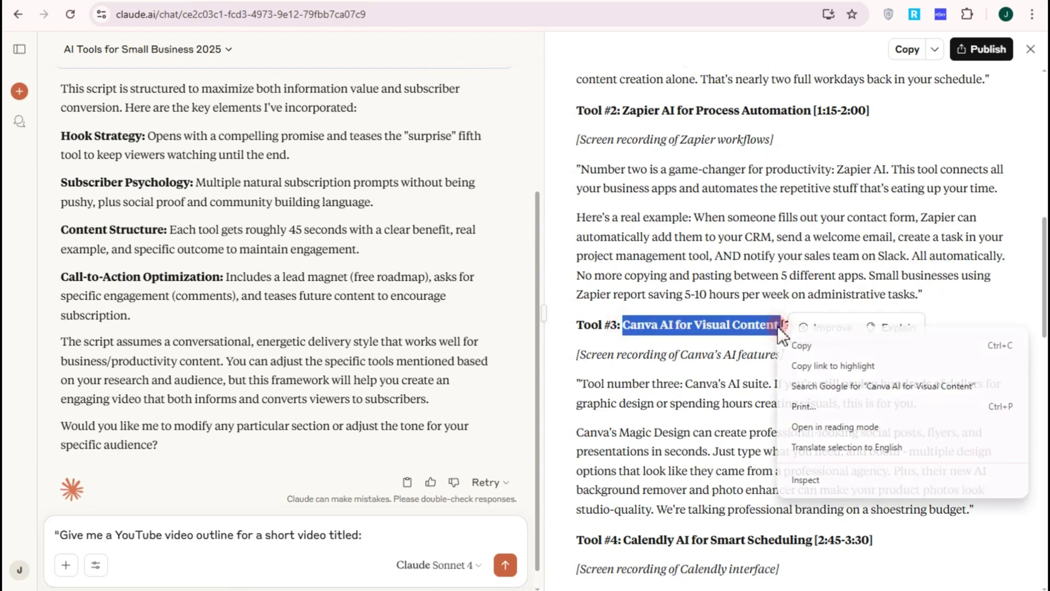
left_click(796, 346)
left_click(389, 541)
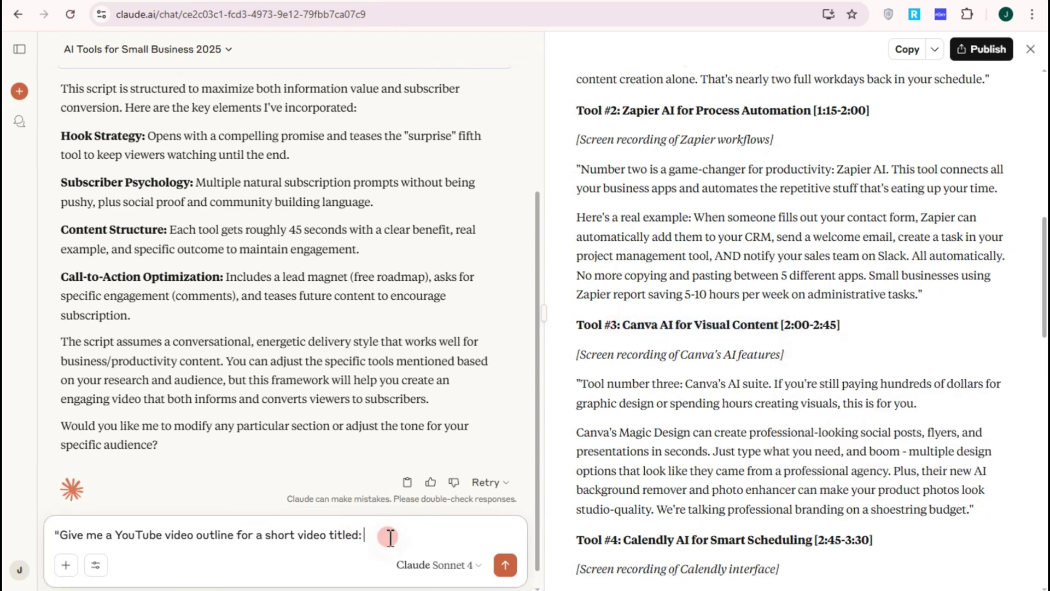
key("ctrl+v")
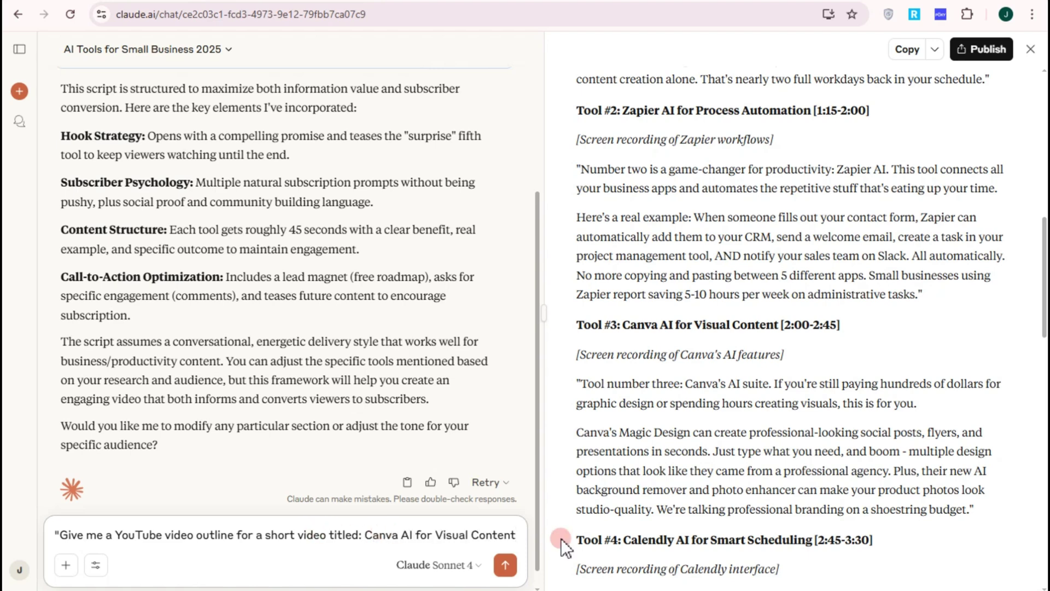
left_click(507, 569)
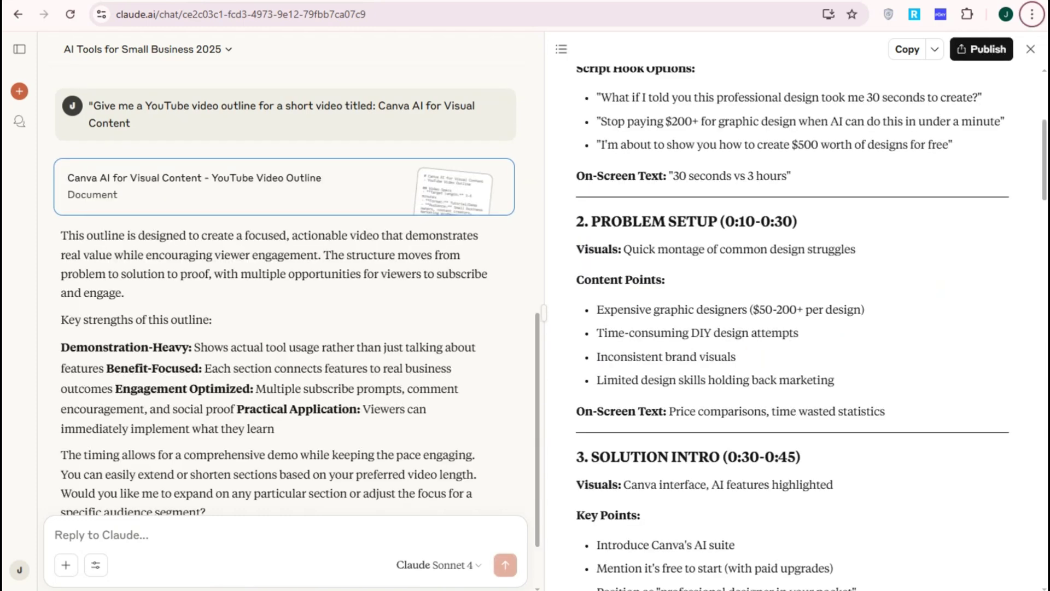
Review the outline, then ask for a conversational YouTube script under 600 words.
scroll(753, 206, "up", 4)
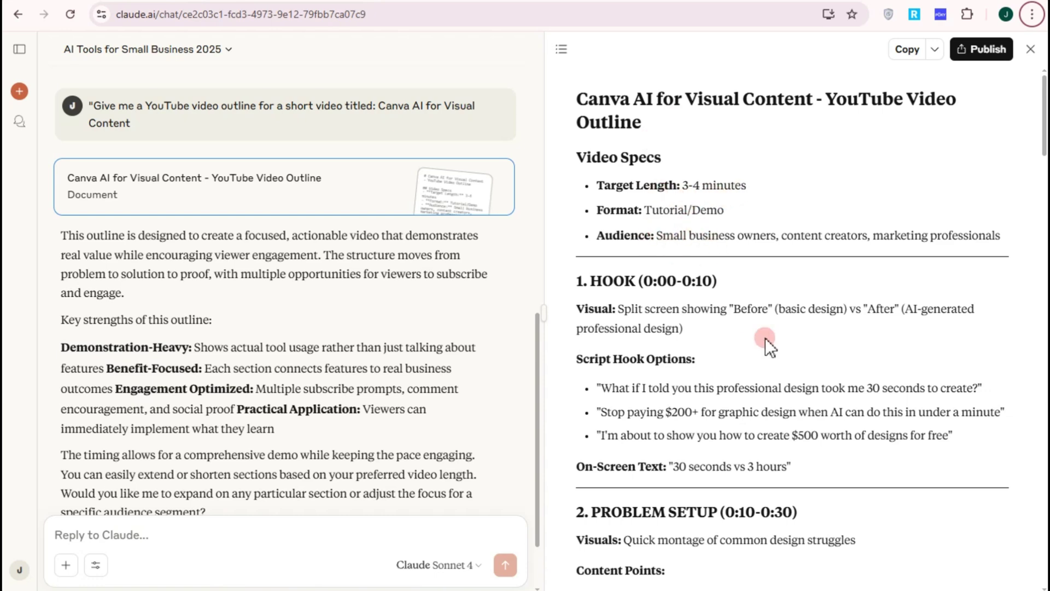
scroll(765, 337, "down", 4)
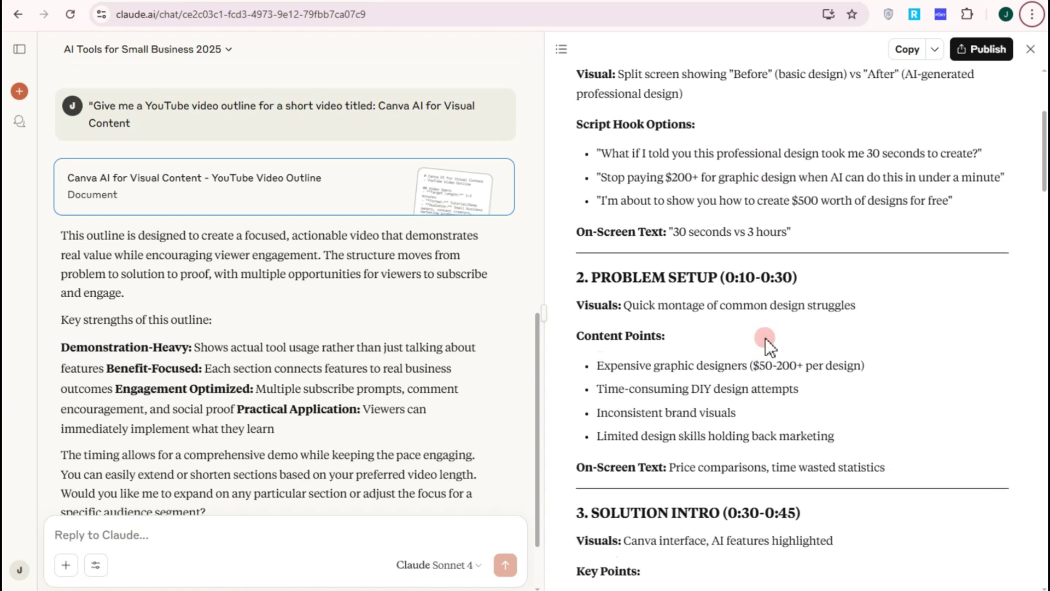
scroll(765, 337, "down", 1)
scroll(732, 464, "down", 5)
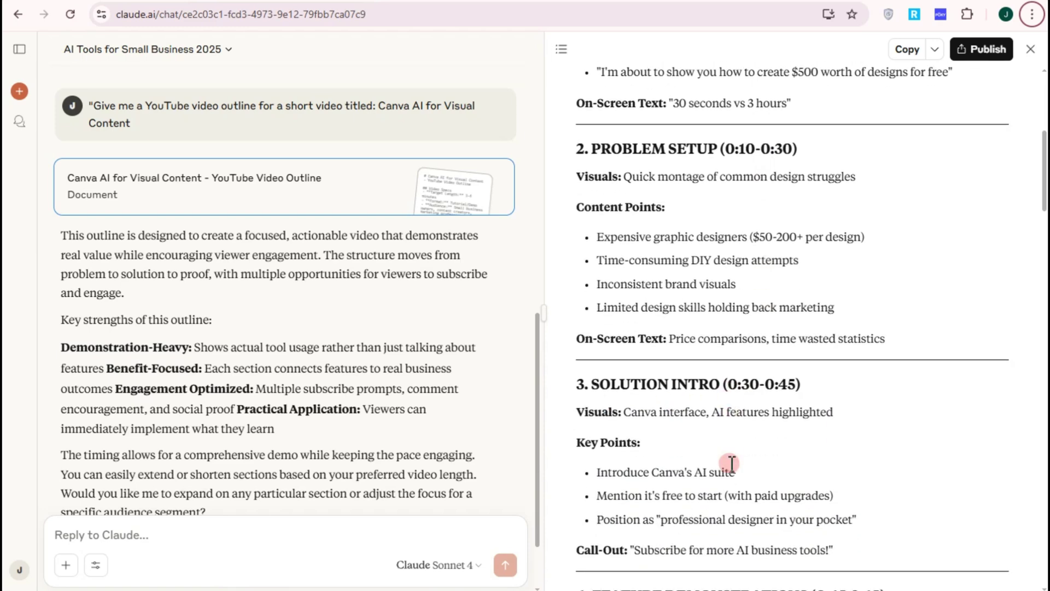
scroll(763, 382, "down", 10)
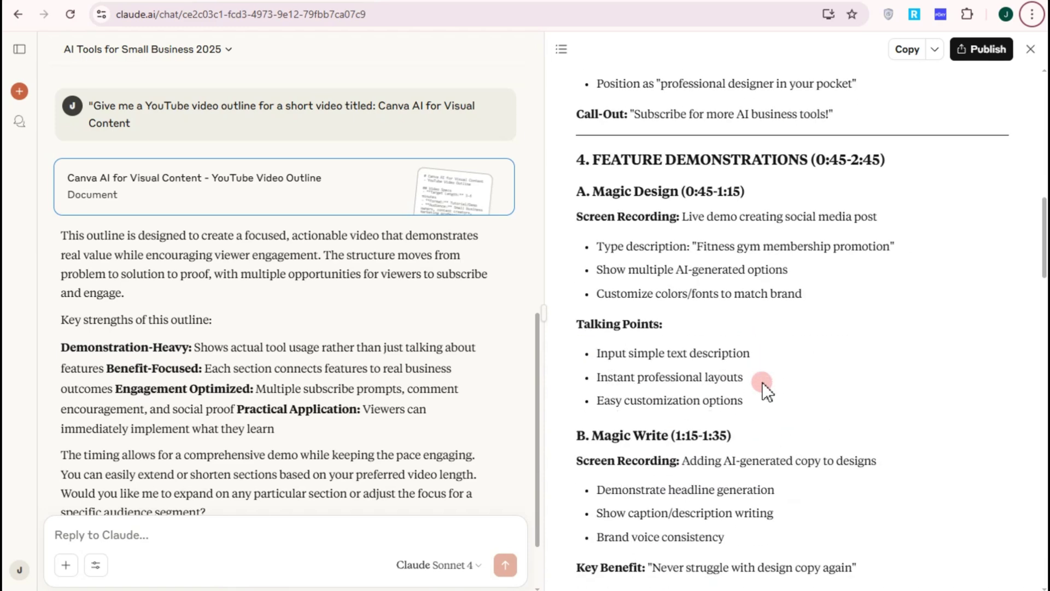
scroll(762, 382, "down", 1)
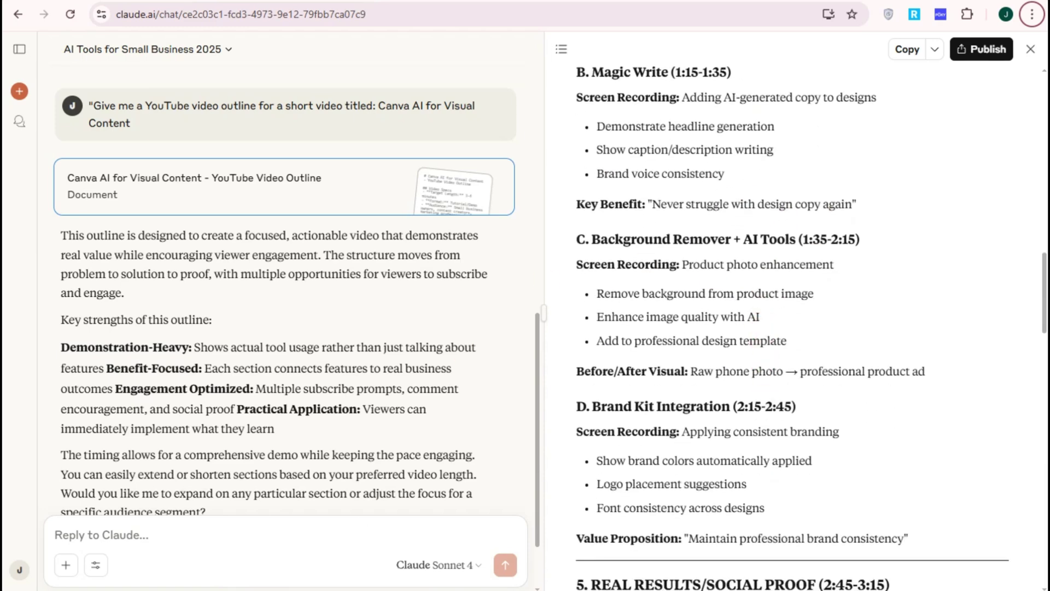
left_click(306, 539)
key("ctrl+v")
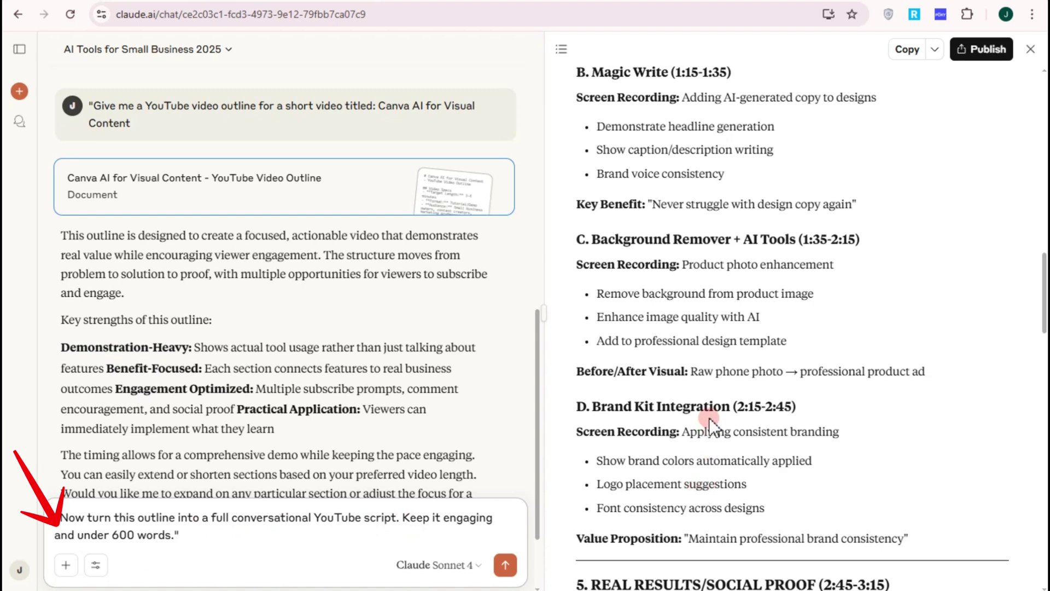
scroll(709, 418, "down", 3)
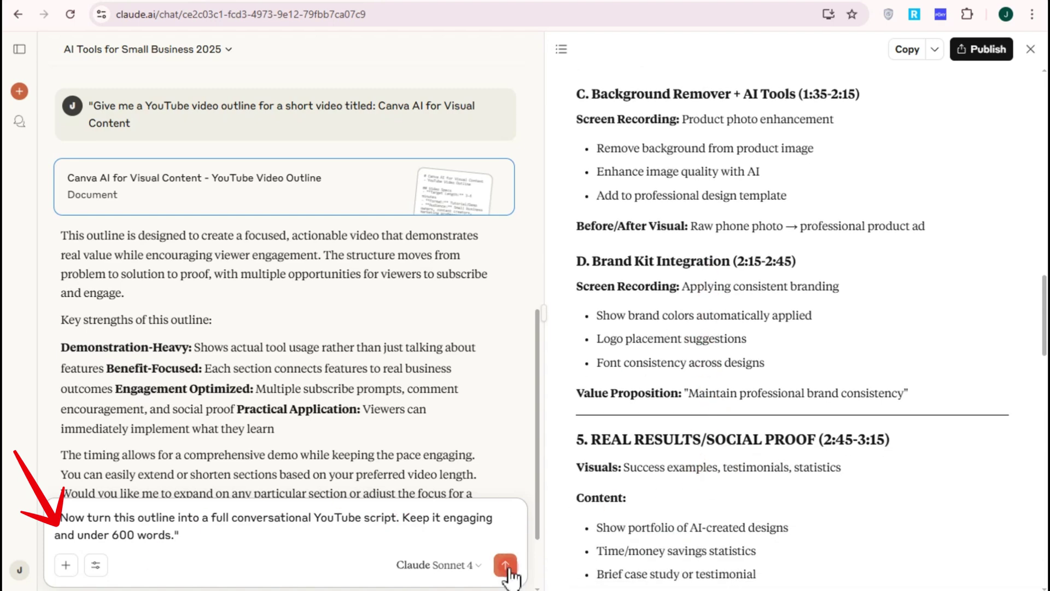
left_click(505, 564)
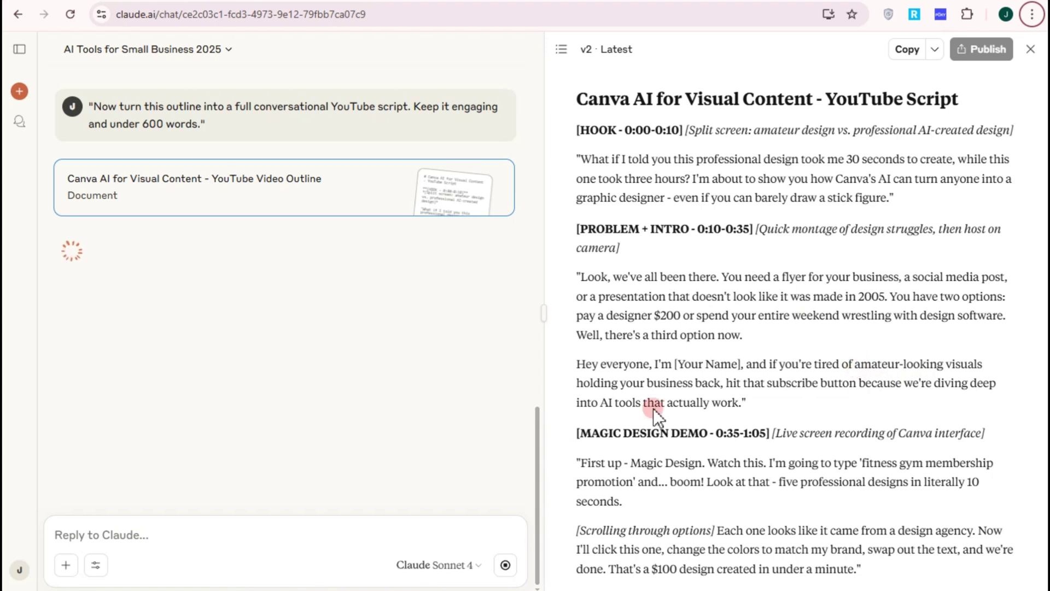
Replace the energetic-rewrite prompt with a request for three creative subscribe asks, and send it.
left_click(351, 530)
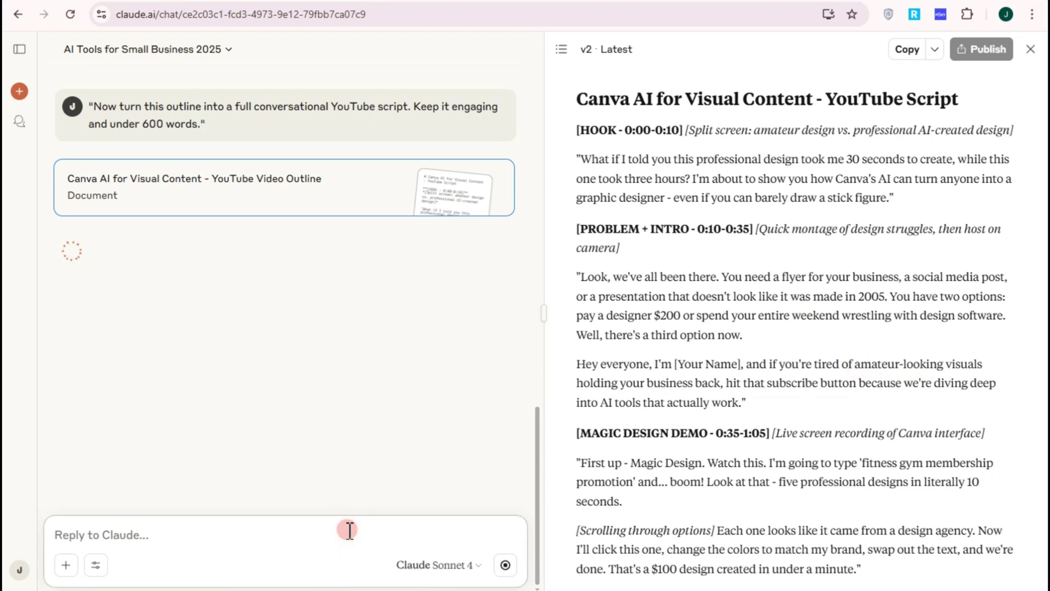
key("ctrl+v")
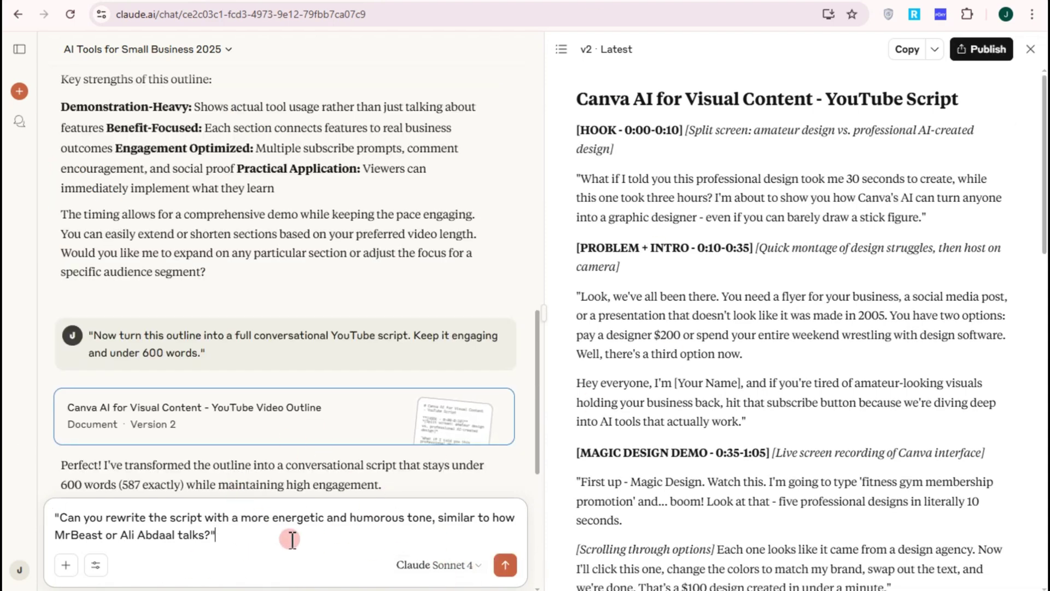
scroll(786, 352, "down", 4)
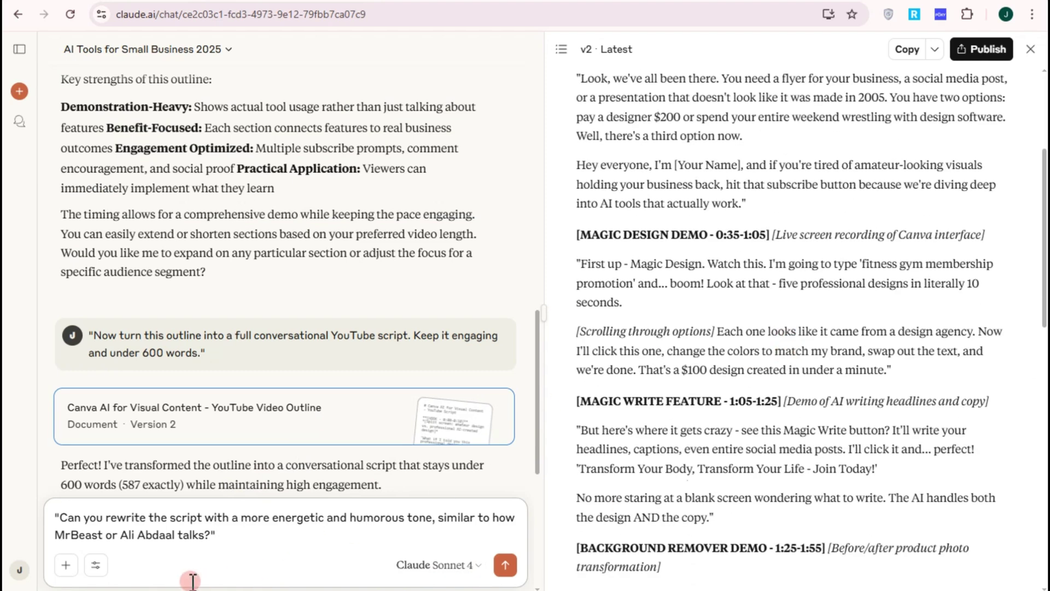
key("ctrl+a")
key("BackSpace")
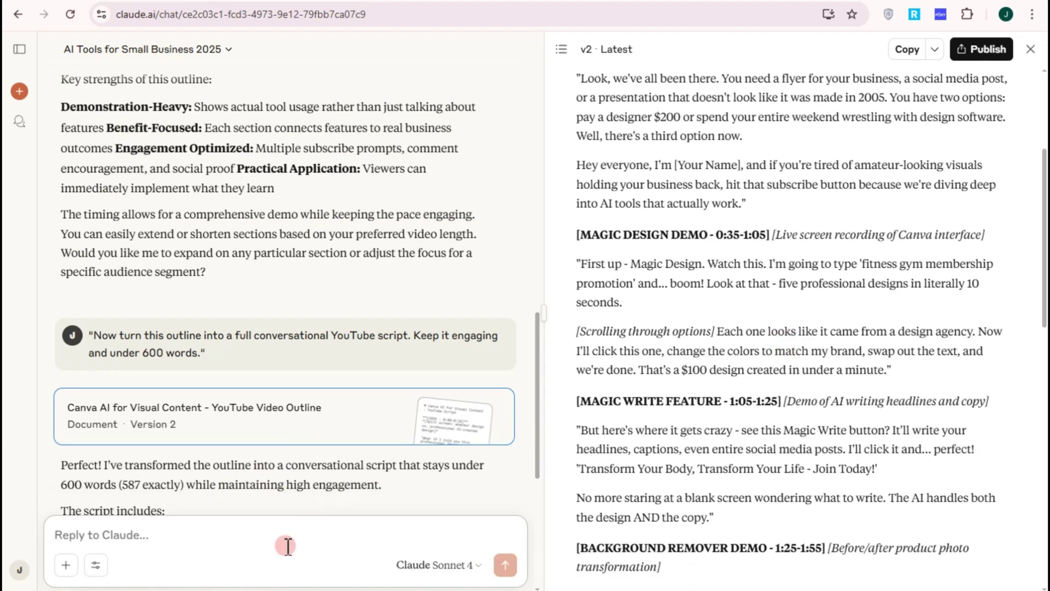
key("ctrl+v")
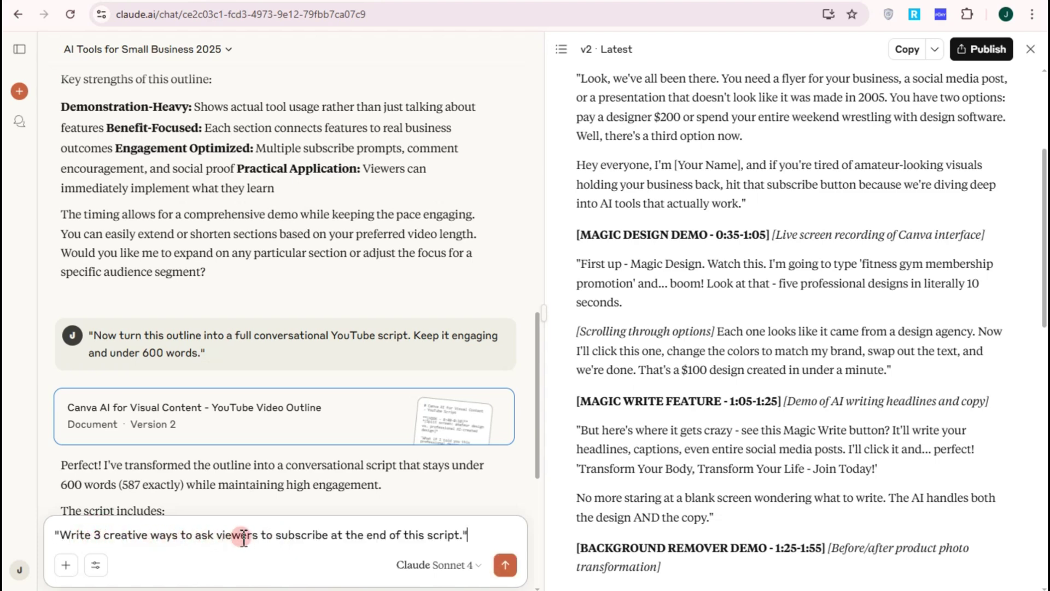
left_click(504, 565)
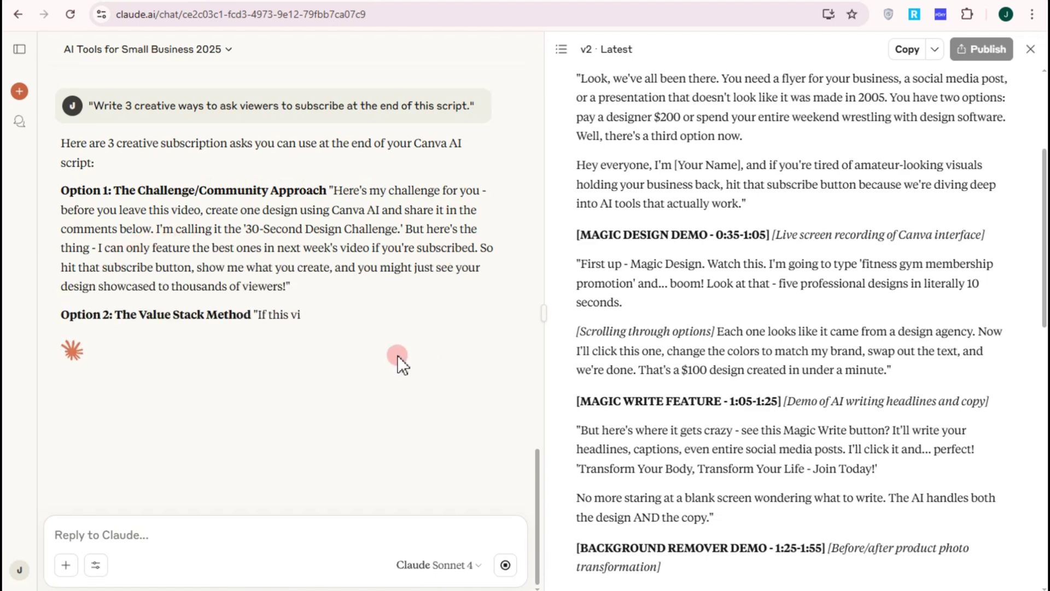
Select the entire Canva AI script in the artifact to copy it.
scroll(815, 421, "down", 1)
scroll(815, 422, "down", 10)
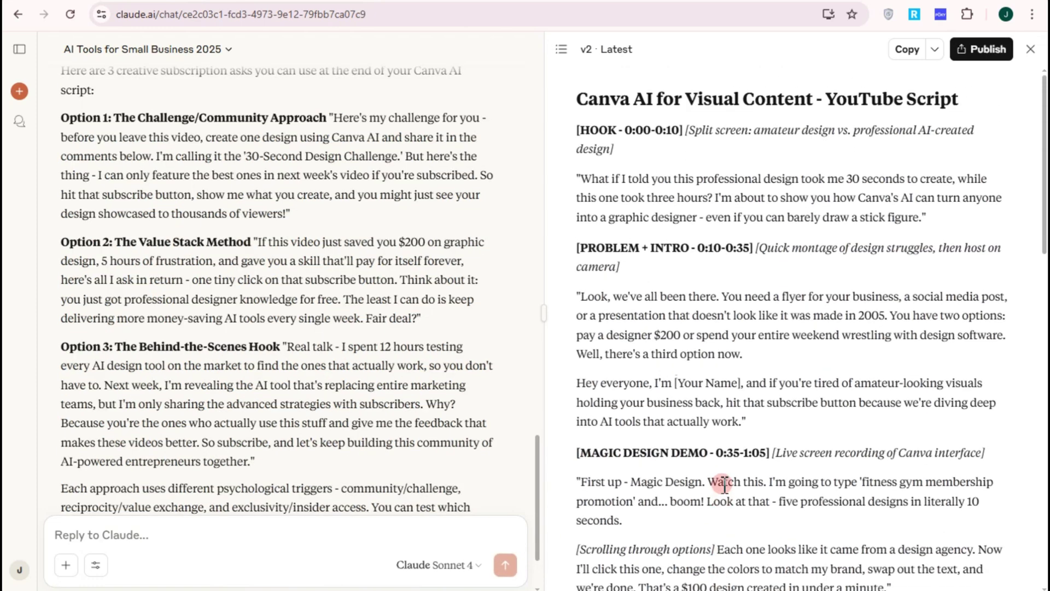
key("ctrl+a")
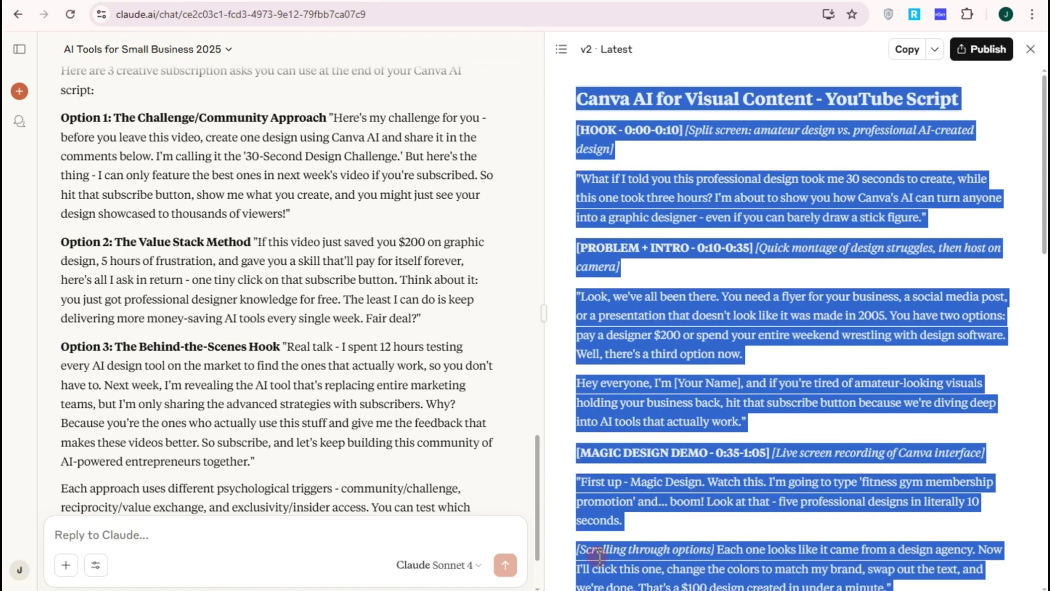
Switch to Word and look through the Canva AI script document.
key("alt+Tab")
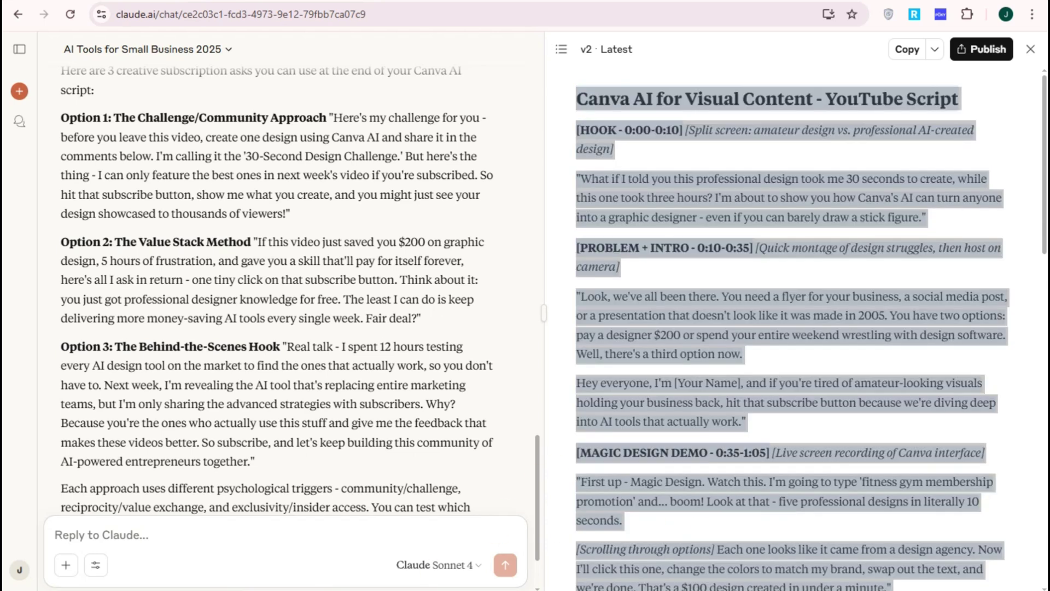
scroll(681, 268, "up", 10)
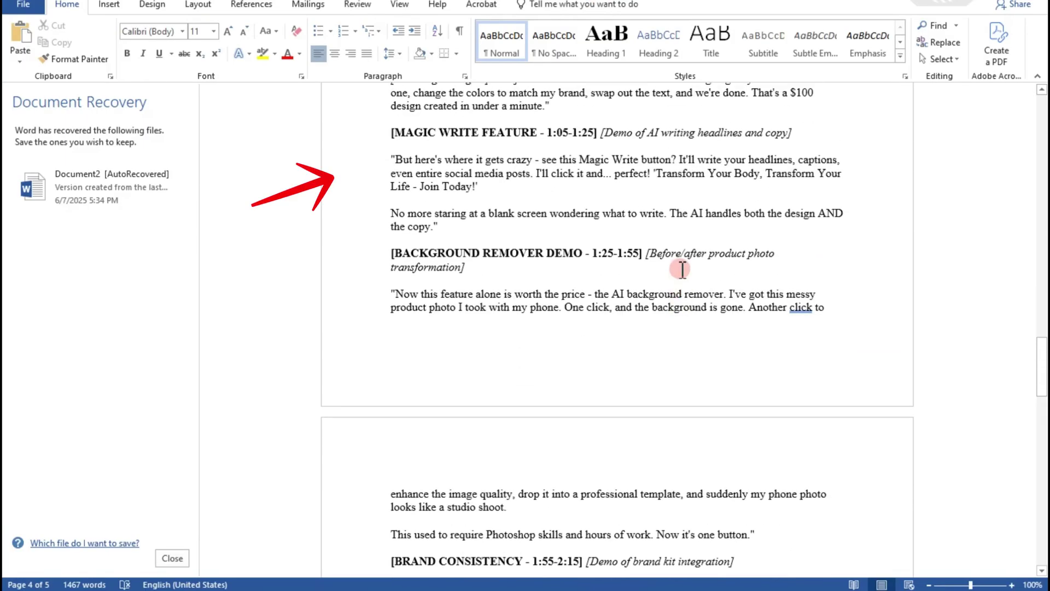
scroll(682, 269, "up", 5)
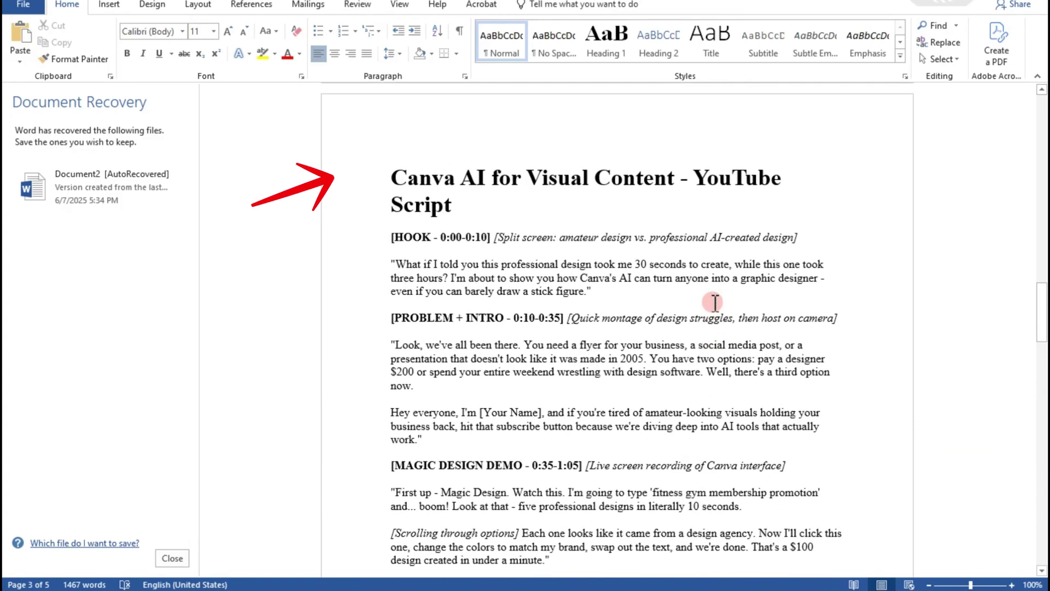
scroll(715, 303, "down", 15)
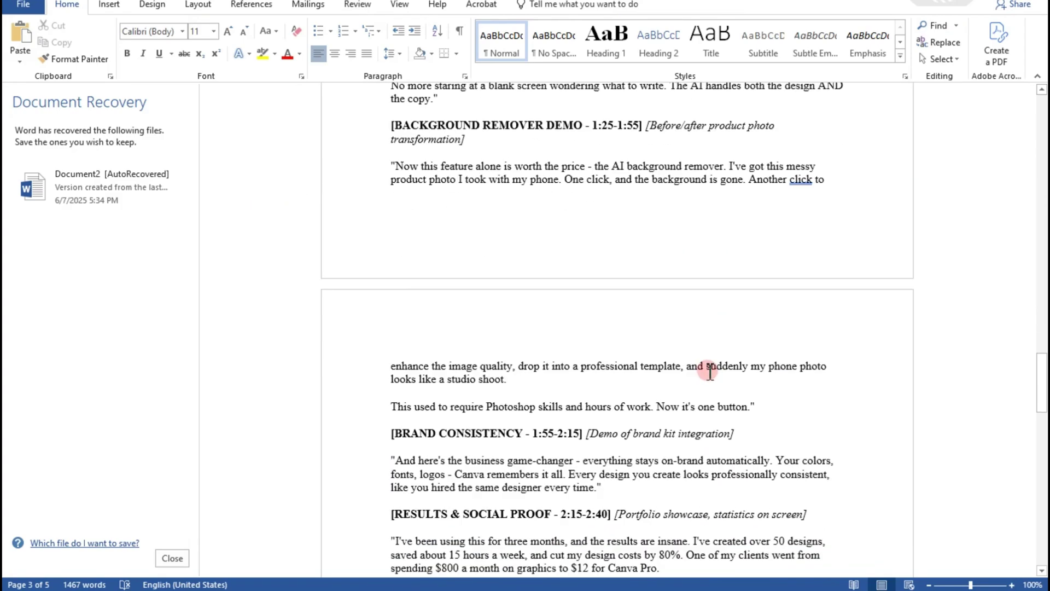